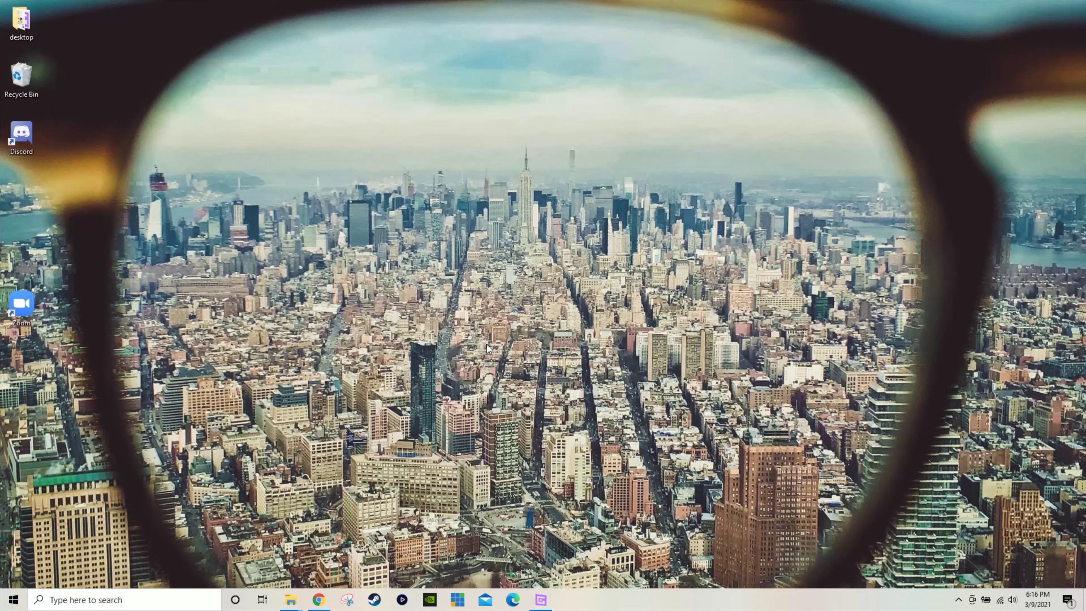
Step: Set Windows' colour mode to Dark under Personalization > Colors
right_click(487, 344)
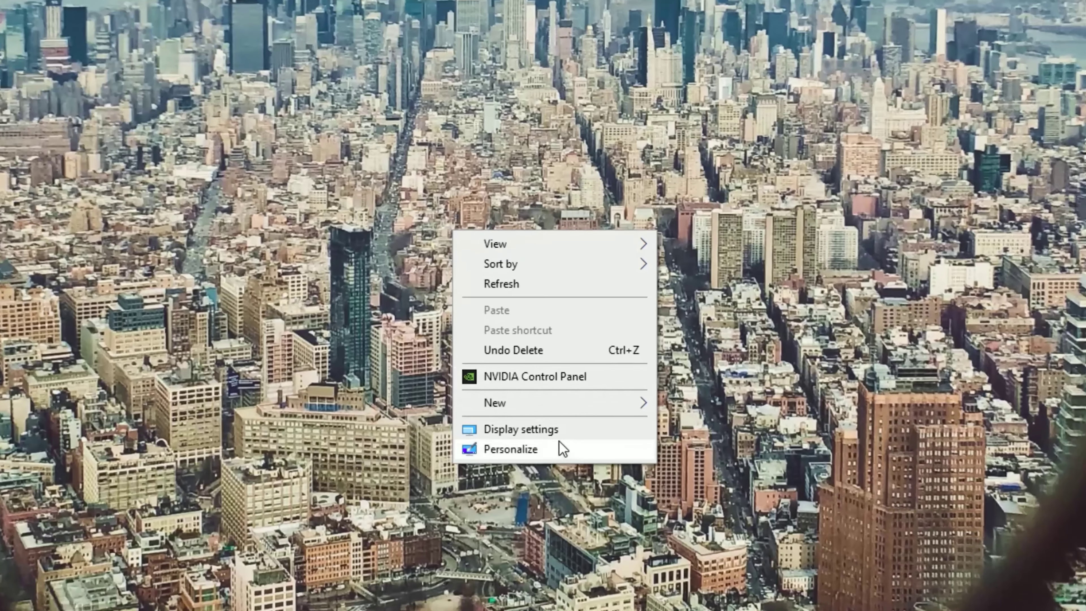
click(534, 450)
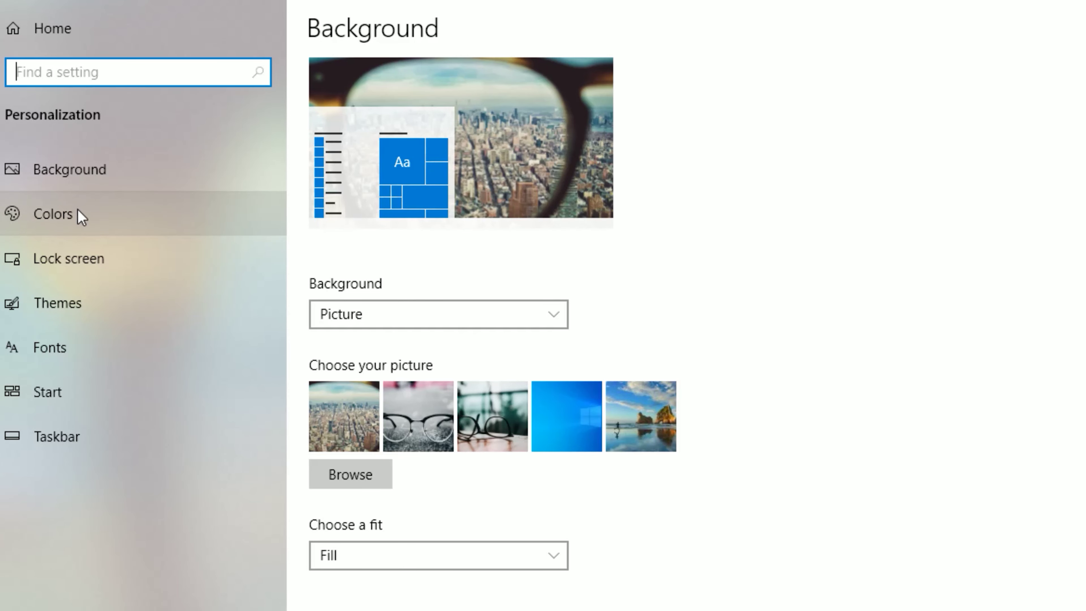
click(79, 214)
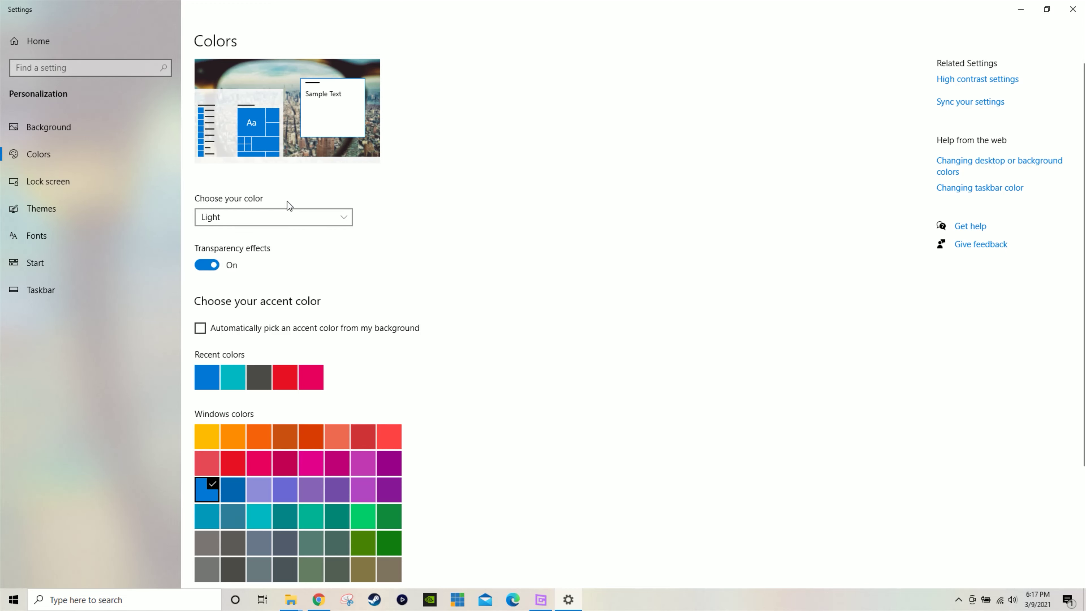
click(345, 218)
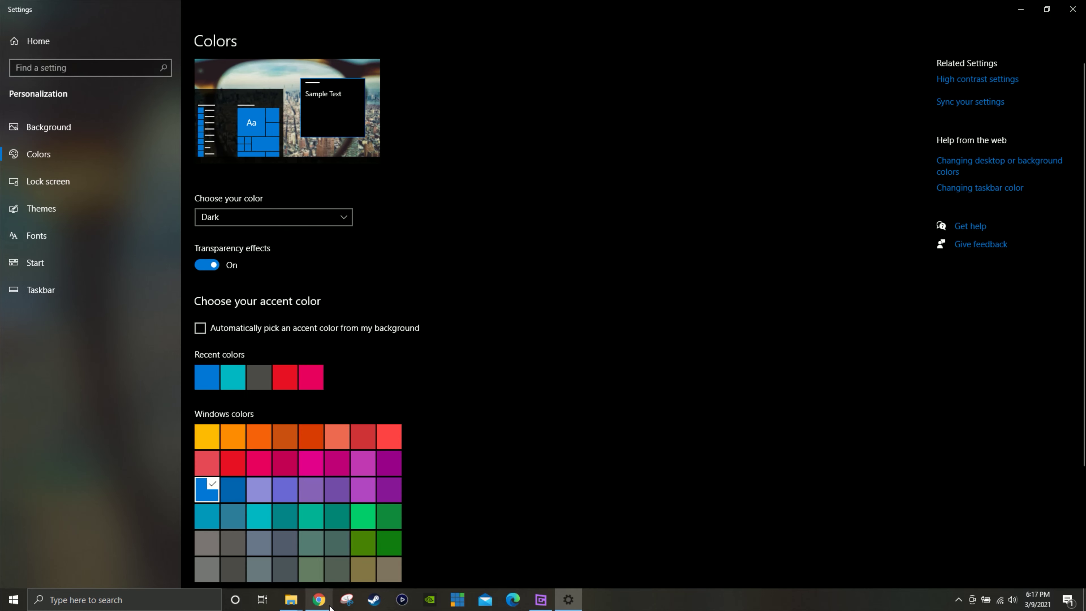
click(319, 600)
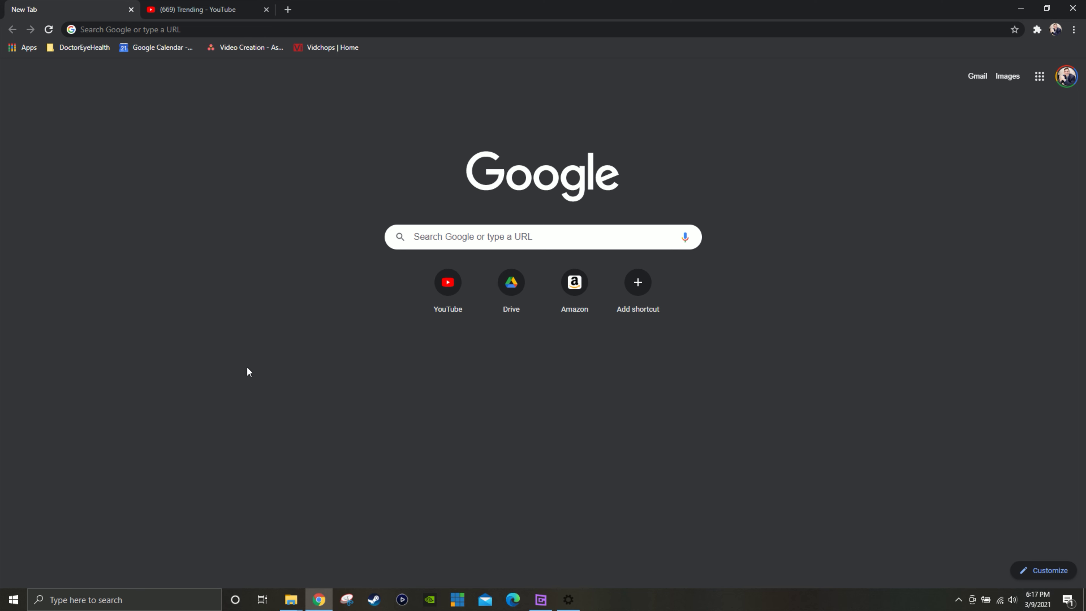
Step: Bring up the dark YouTube Trending tab in Chrome and scroll through it
click(190, 6)
scroll(215, 314, down, 4)
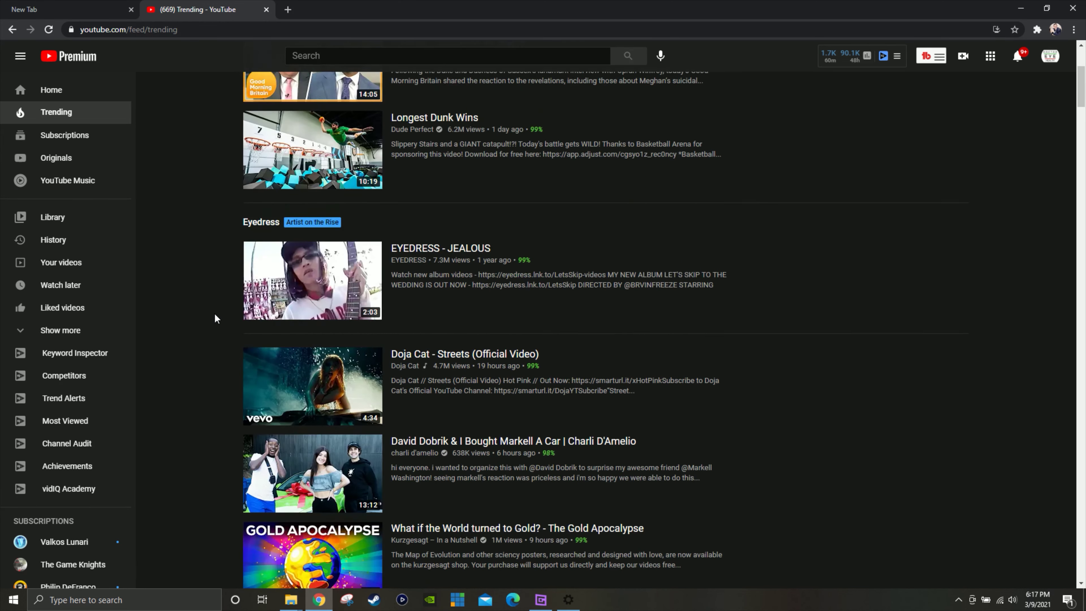
scroll(215, 317, down, 5)
scroll(215, 318, up, 9)
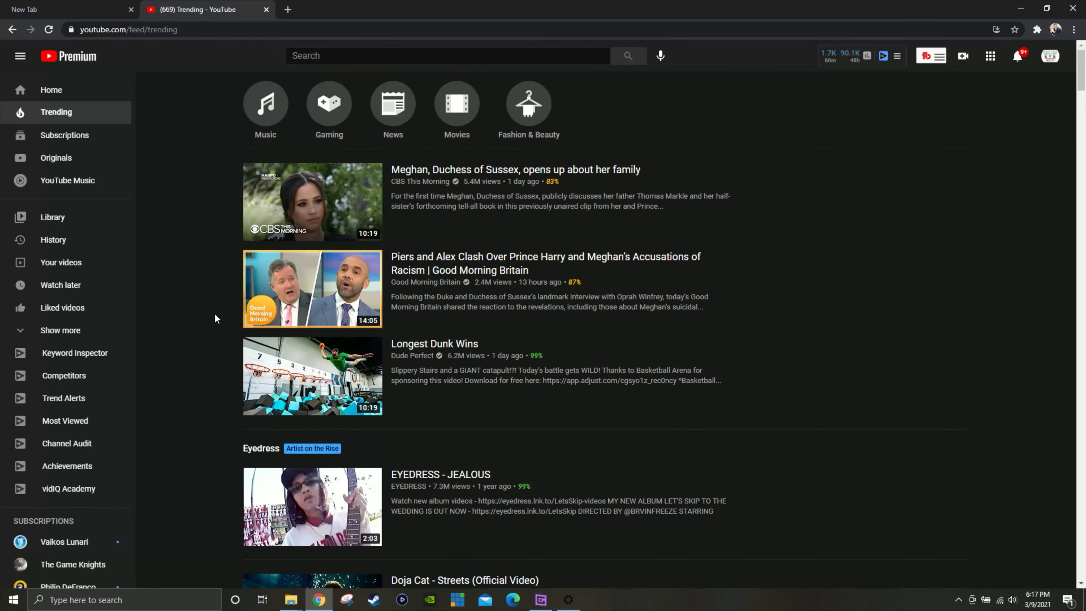
scroll(215, 315, down, 3)
scroll(214, 315, up, 3)
Step: Try YouTube's Light theme, then set its Appearance back to Dark theme
click(1052, 58)
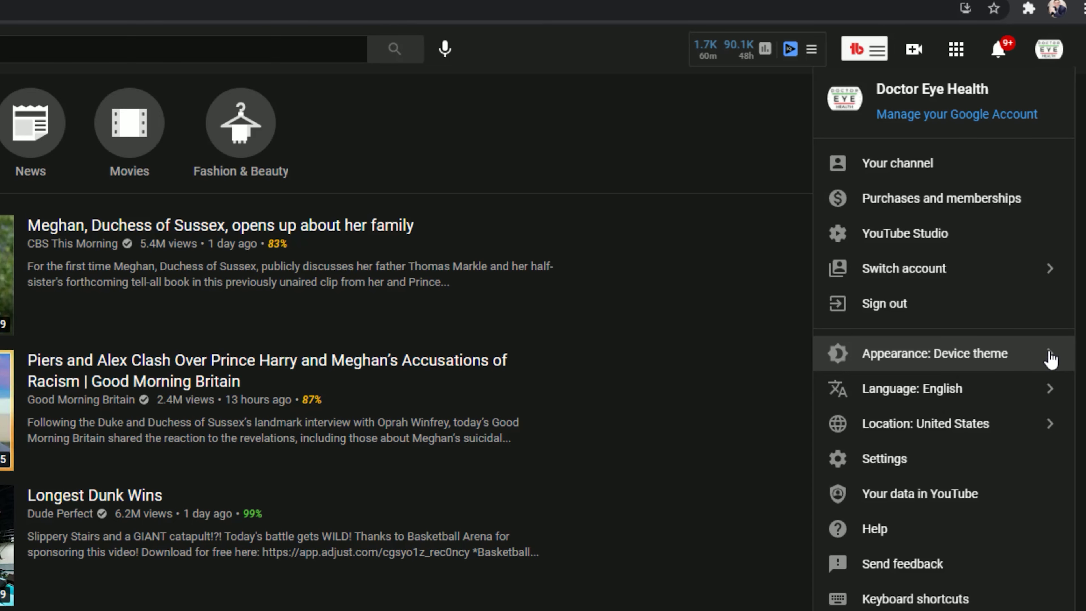
click(1049, 358)
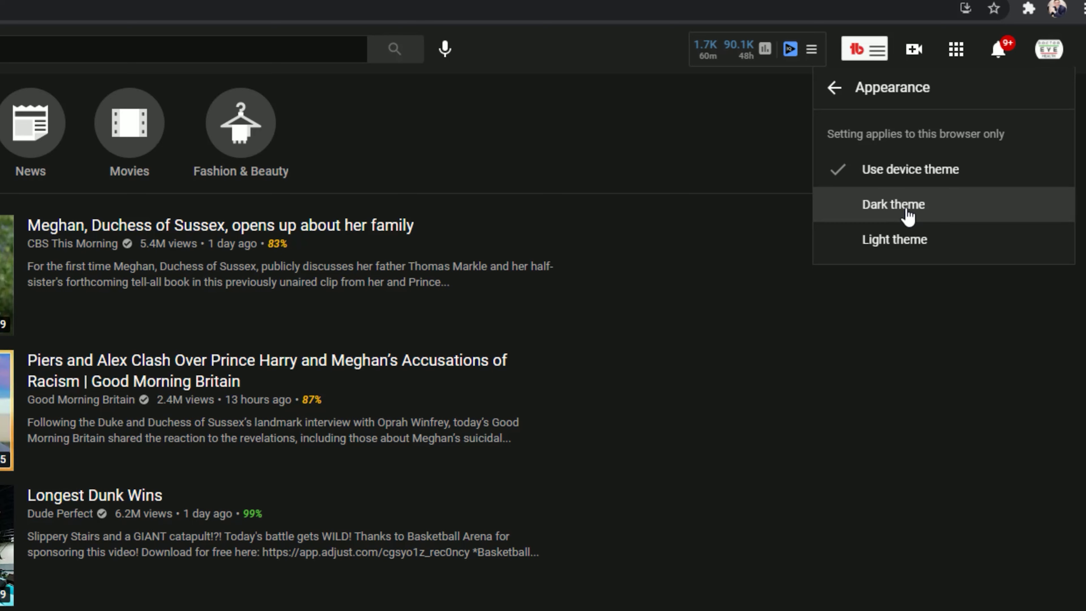
click(908, 241)
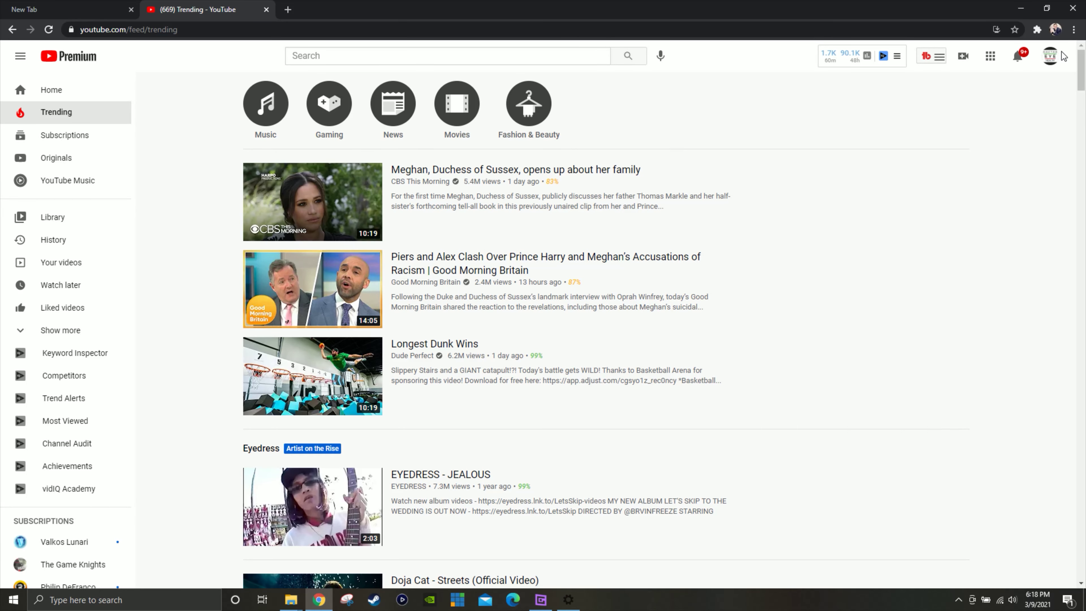
click(1051, 58)
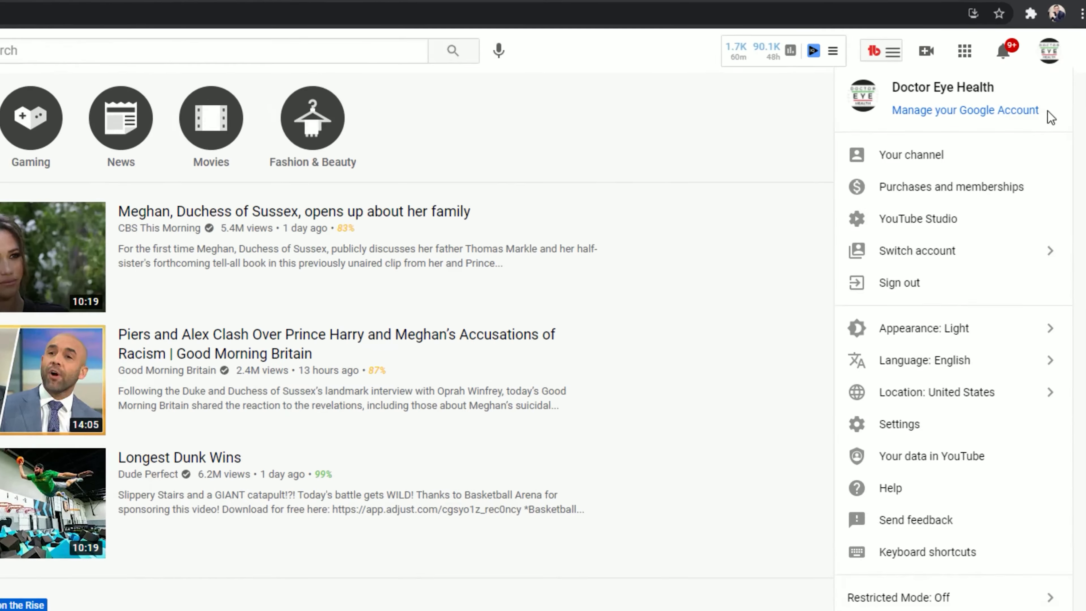
click(998, 252)
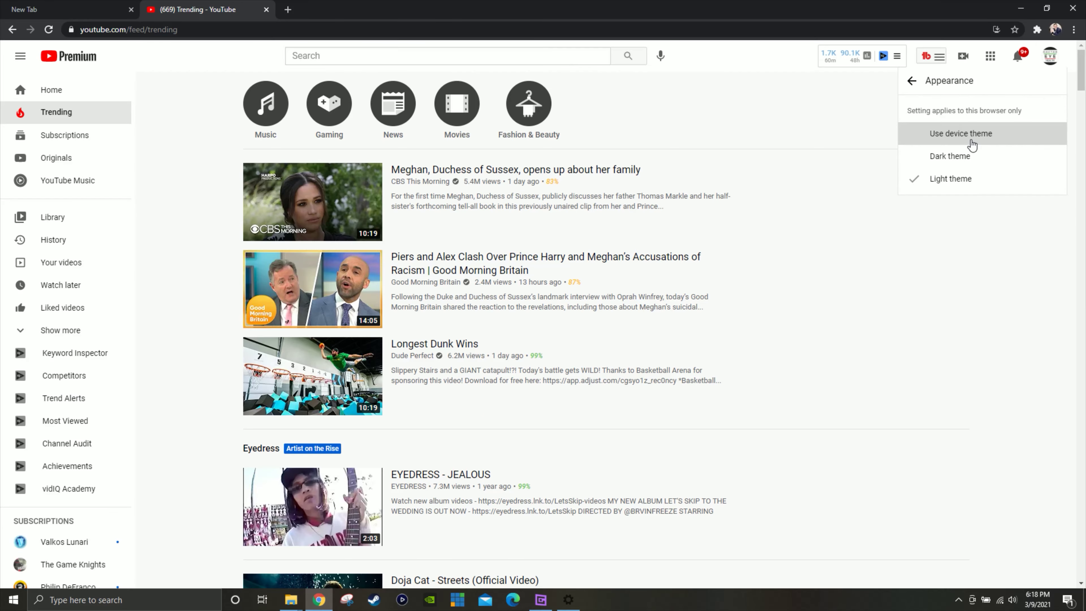
click(962, 201)
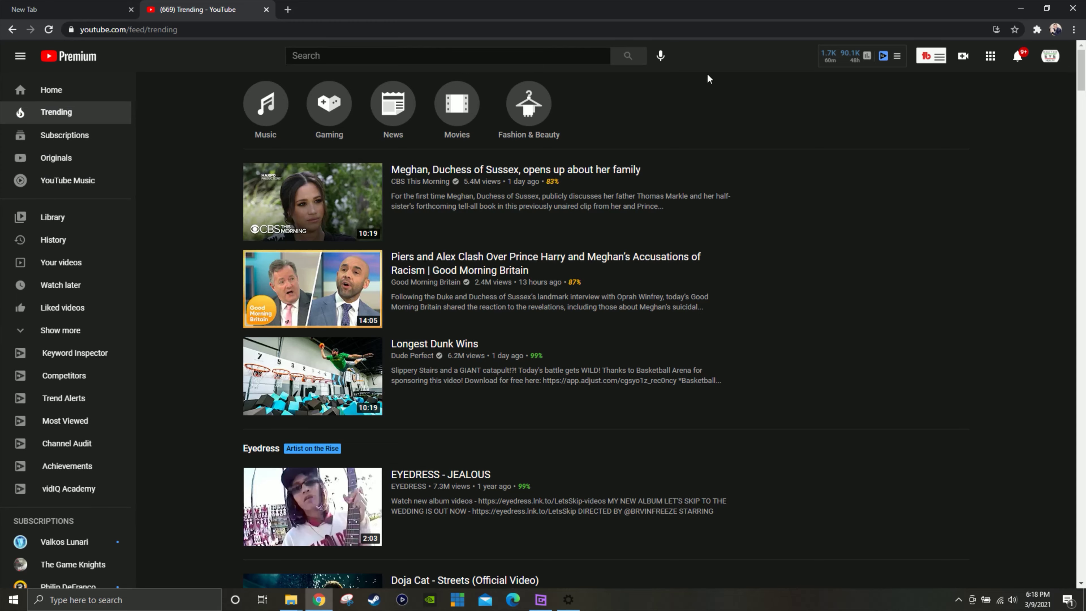
click(51, 5)
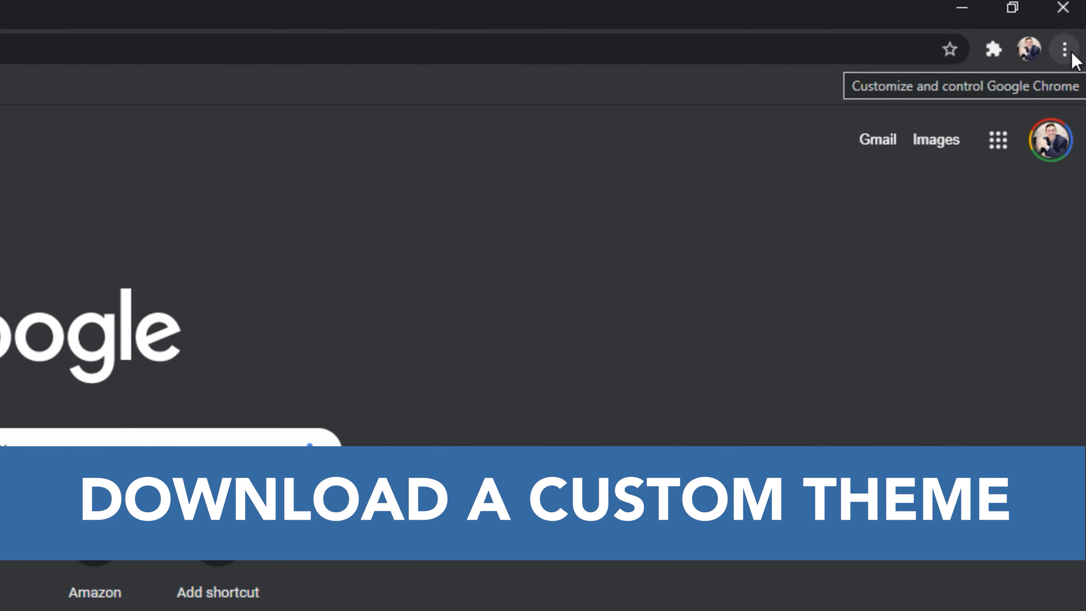
Step: Open Chrome Settings and scroll down to the Appearance section's Theme entry
click(1064, 51)
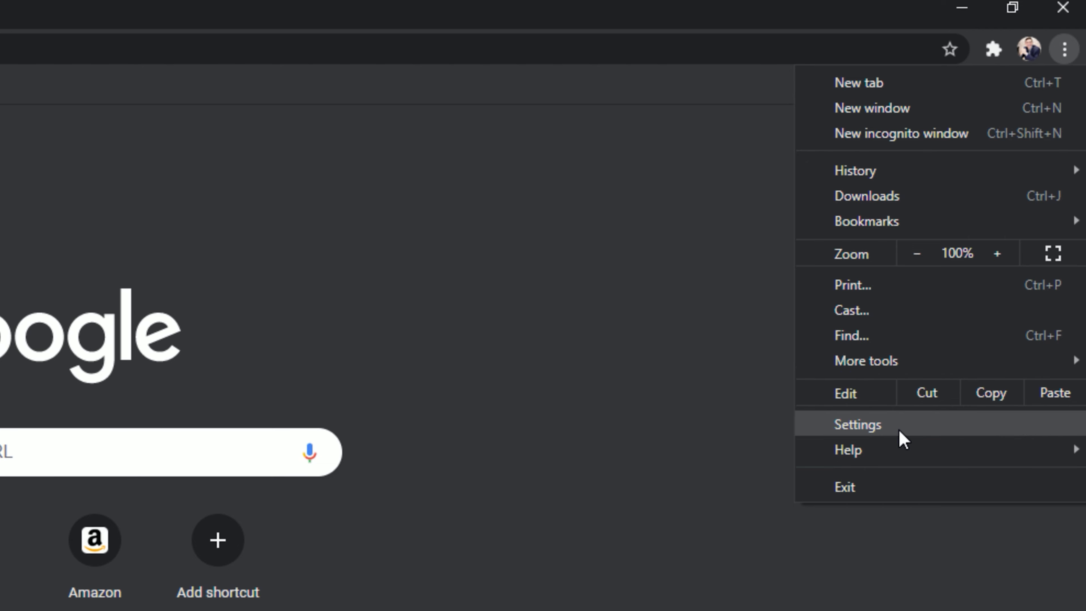
click(899, 438)
scroll(698, 298, down, 3)
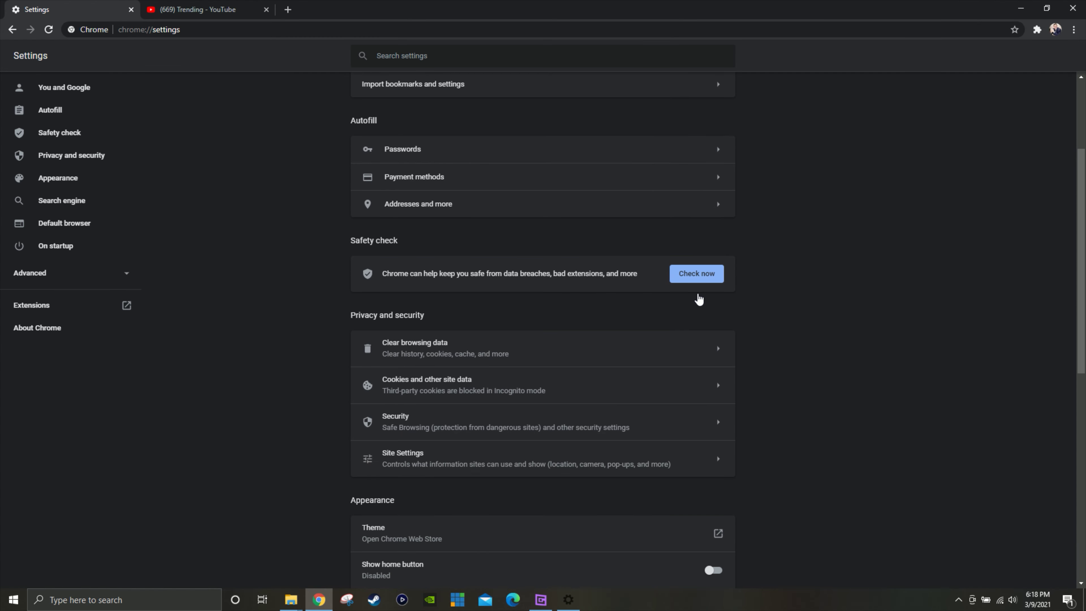
scroll(767, 291, down, 6)
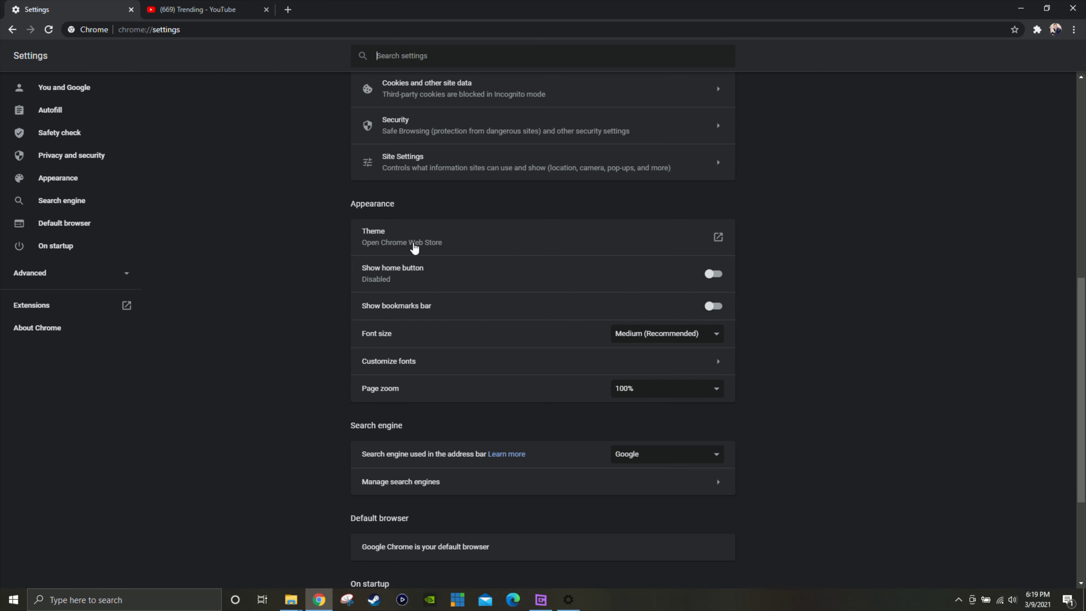
click(433, 241)
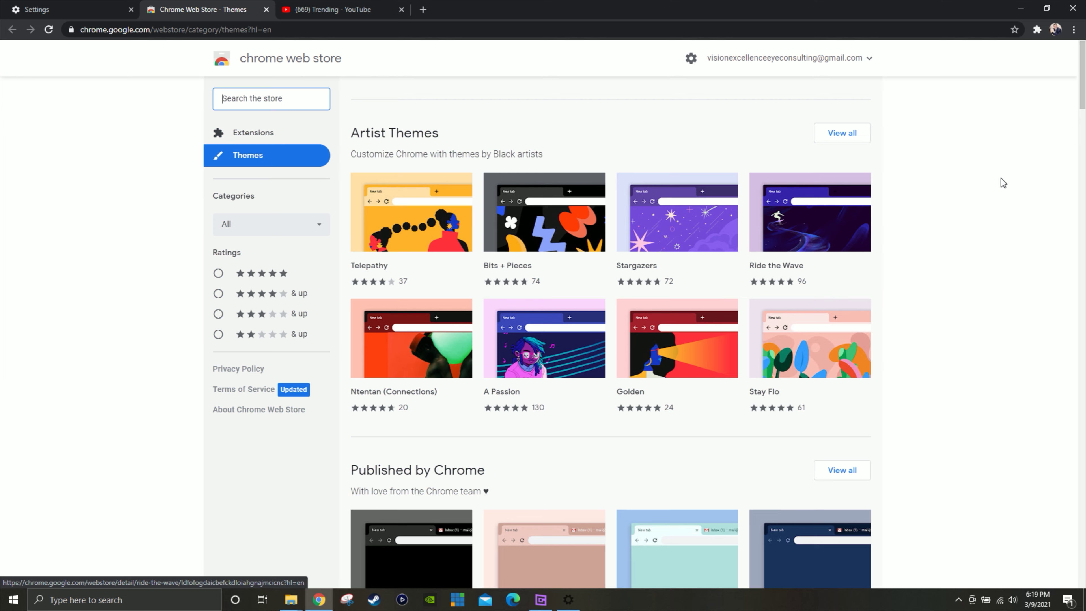
Step: Find Morpheon Dark among the Web Store's Dark & Black Themes and re-enable it
scroll(1000, 178, down, 5)
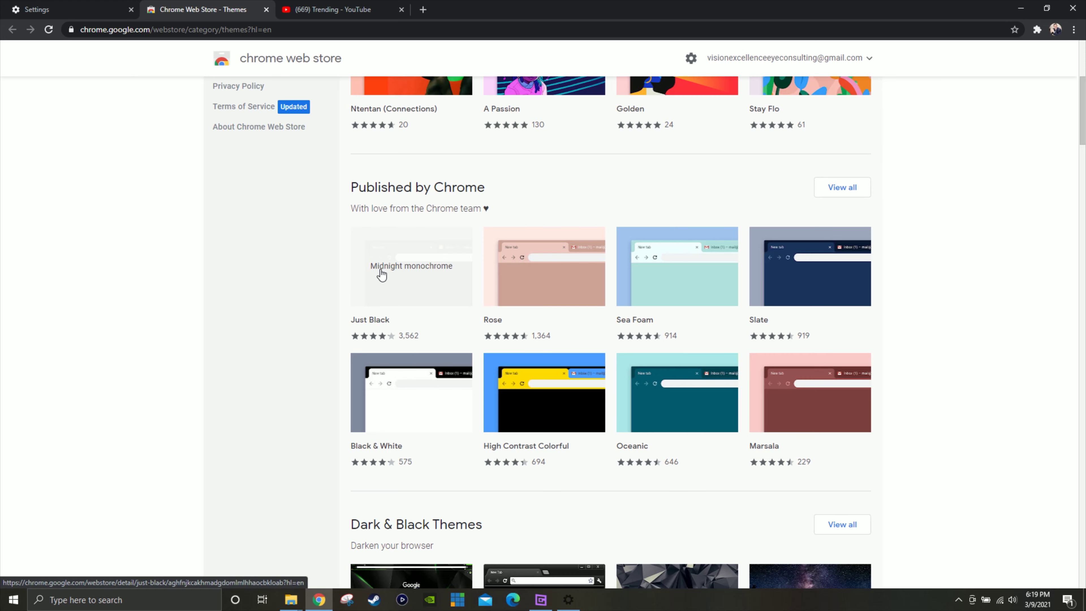
scroll(364, 272, down, 3)
scroll(364, 272, down, 4)
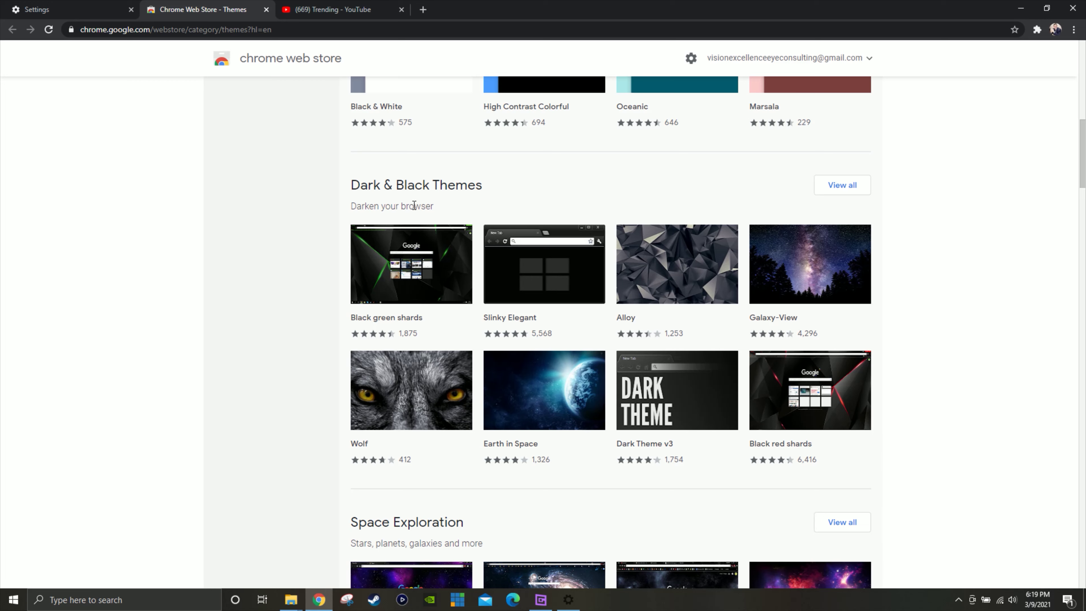
click(862, 184)
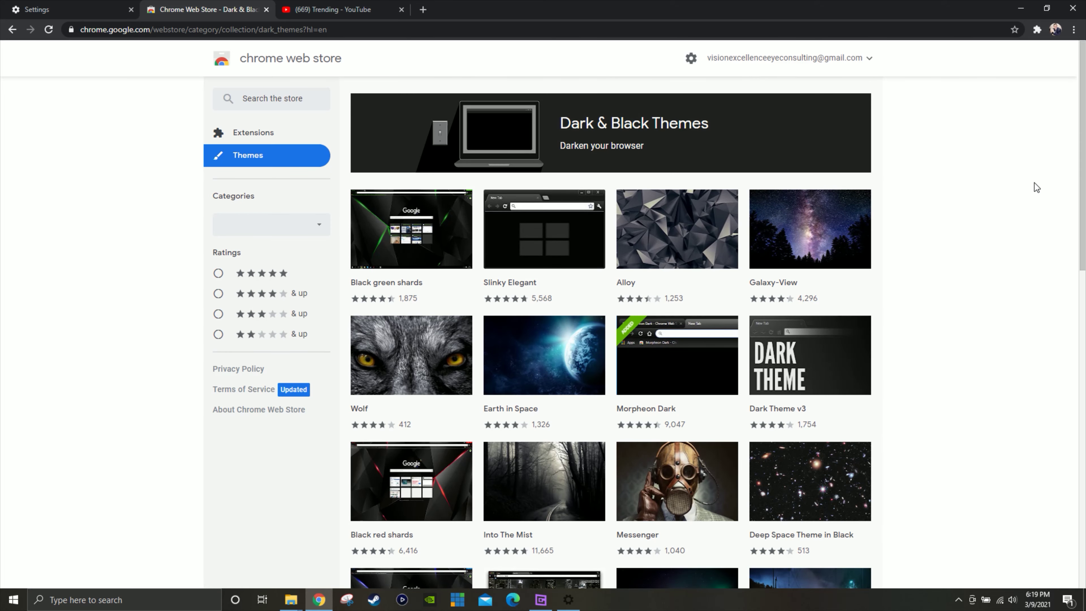
scroll(1031, 280, down, 1)
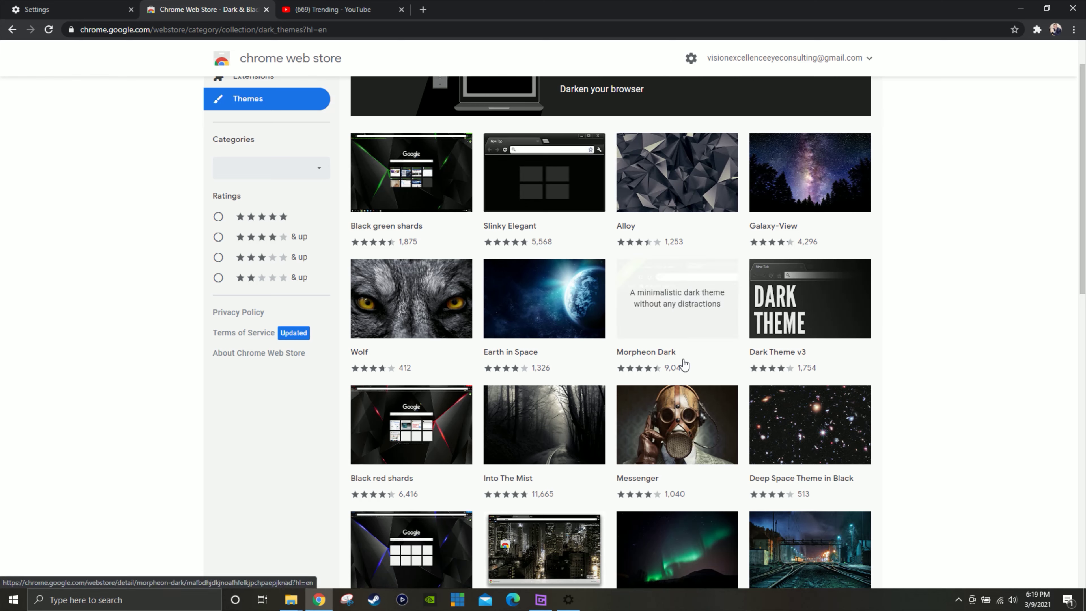
click(676, 333)
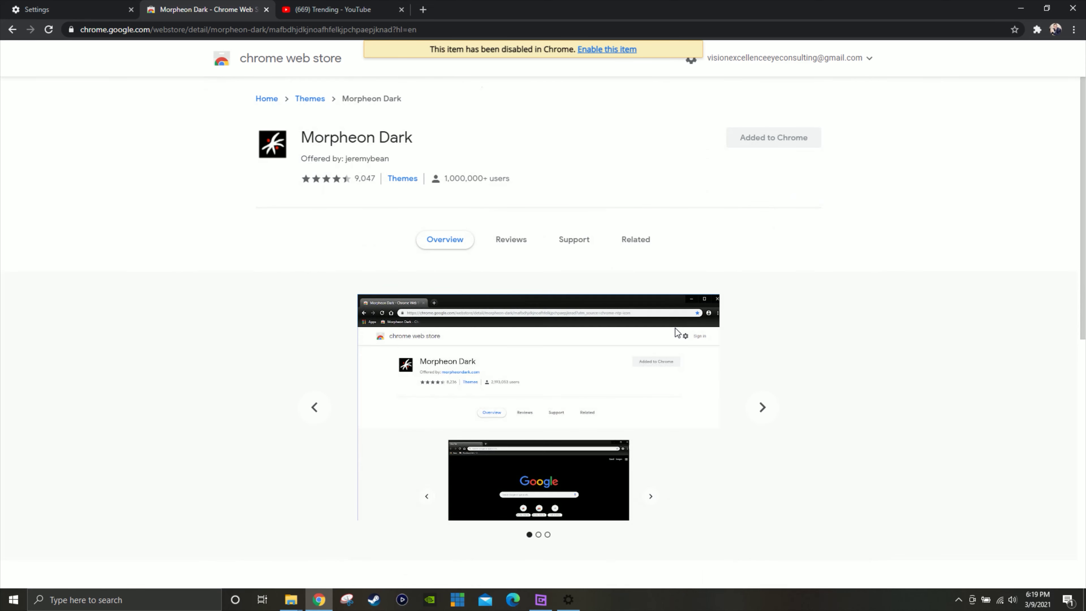
click(607, 49)
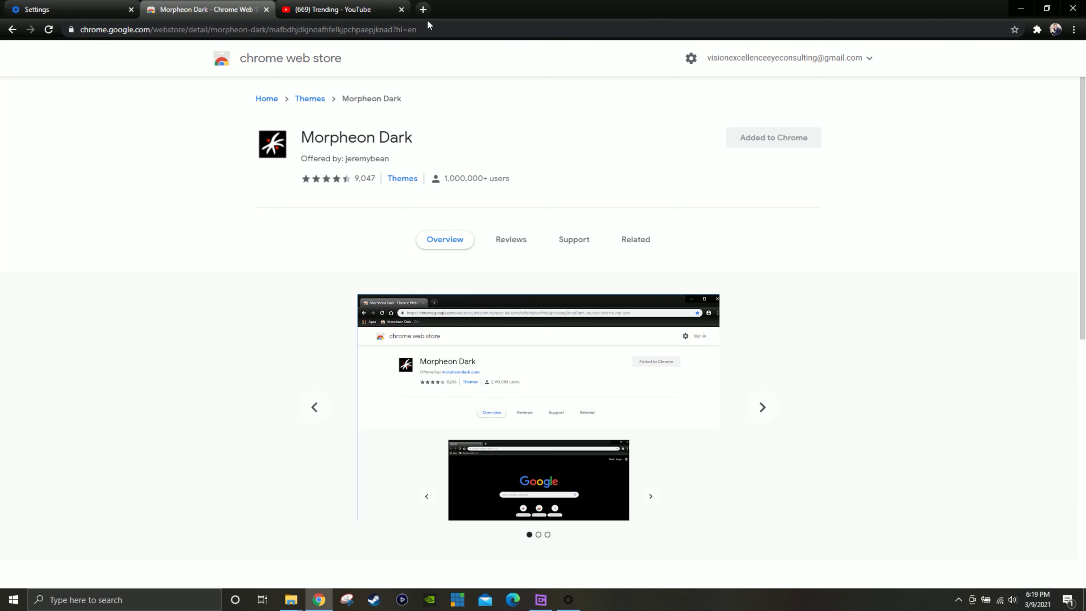
click(423, 9)
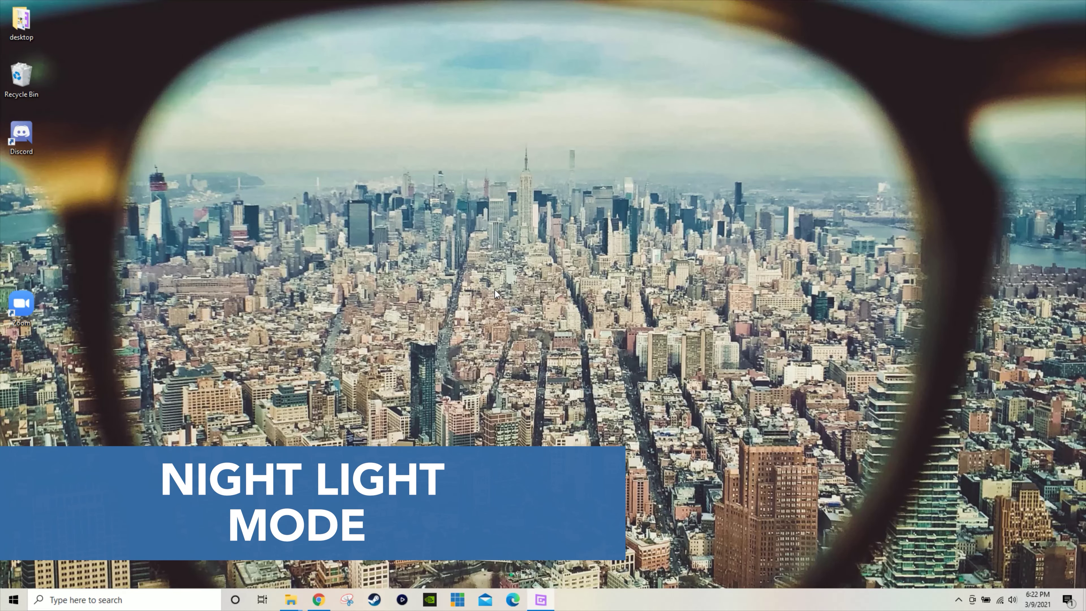
Step: Turn Night light on in Display settings' Brightness and color section
right_click(494, 289)
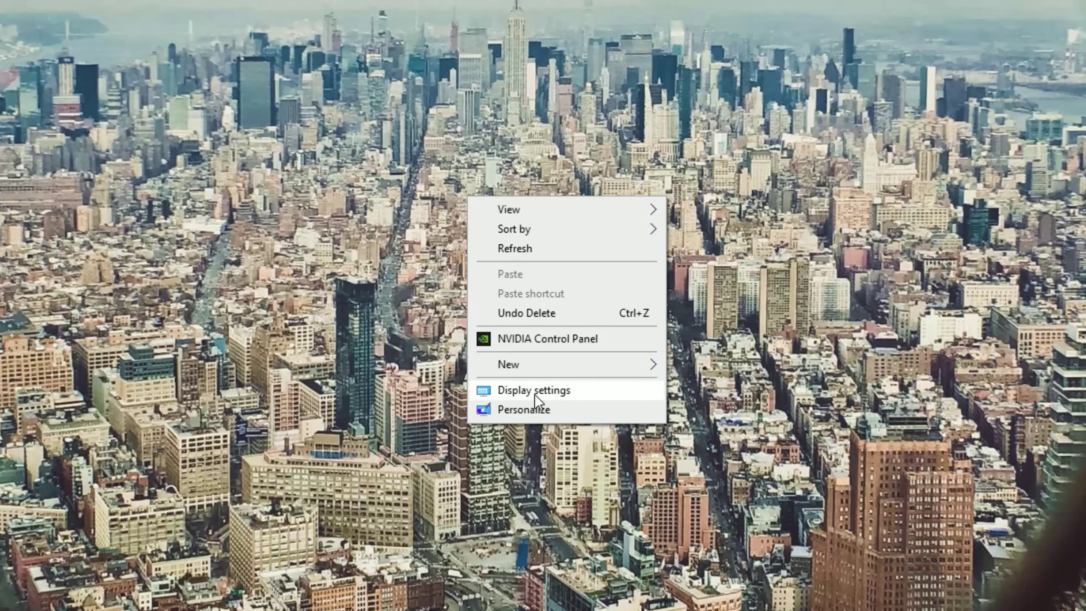
click(534, 391)
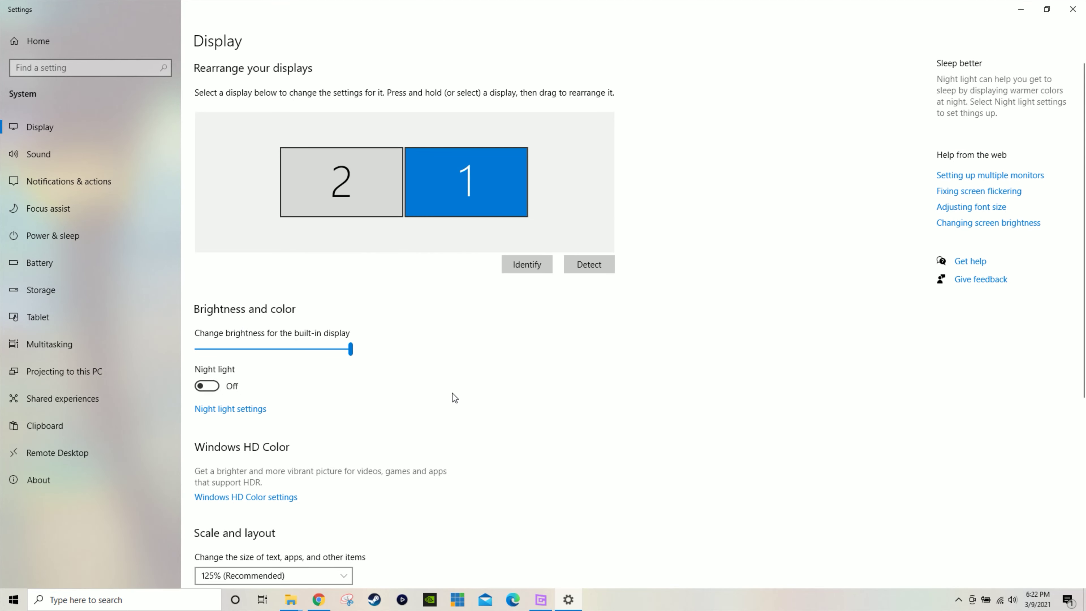
scroll(452, 394, down, 2)
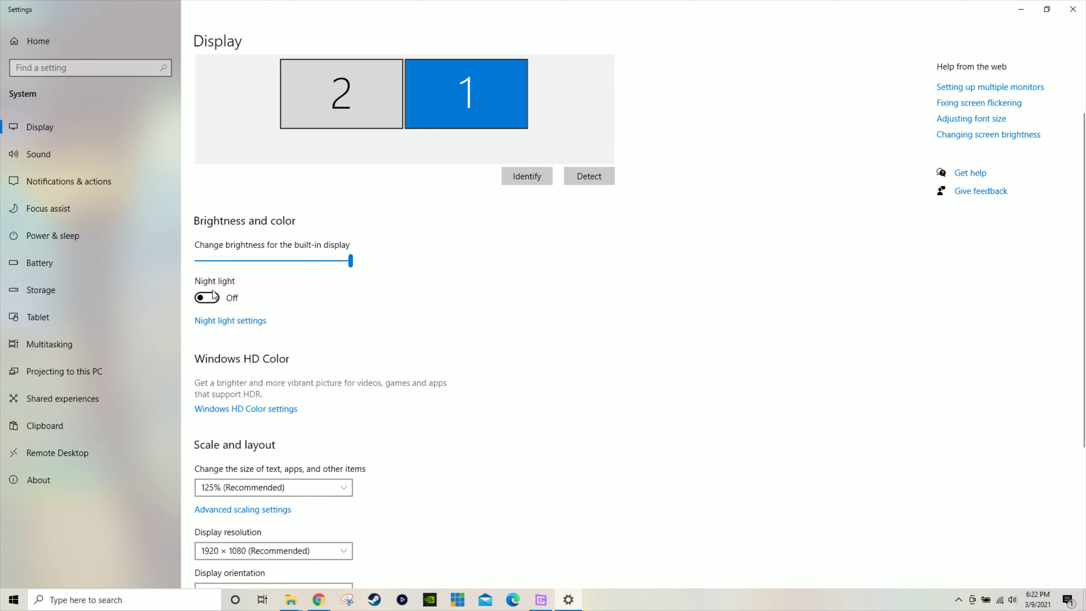
click(202, 301)
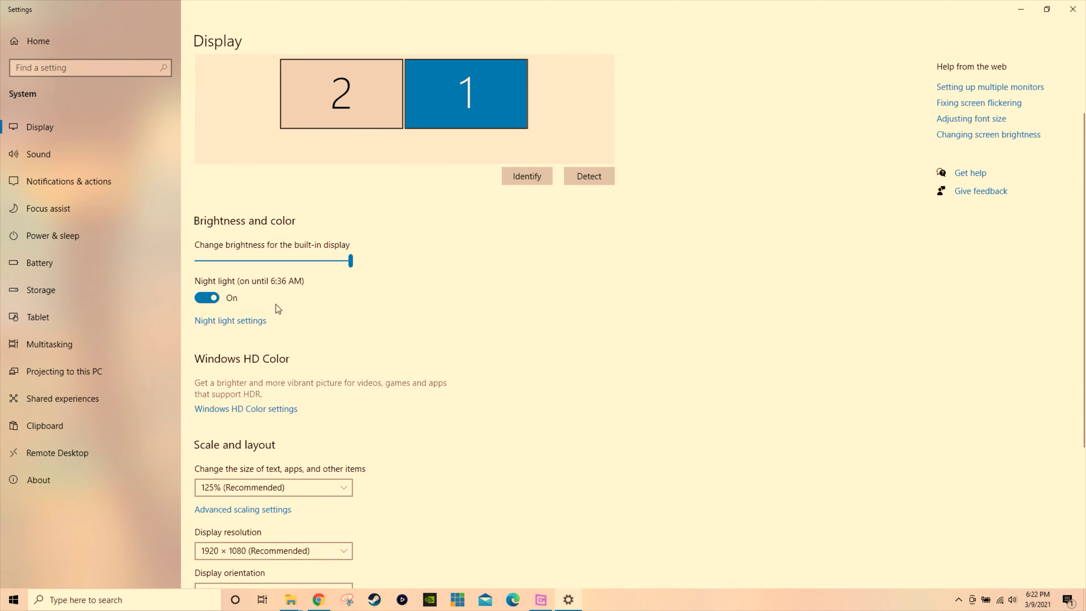
click(229, 321)
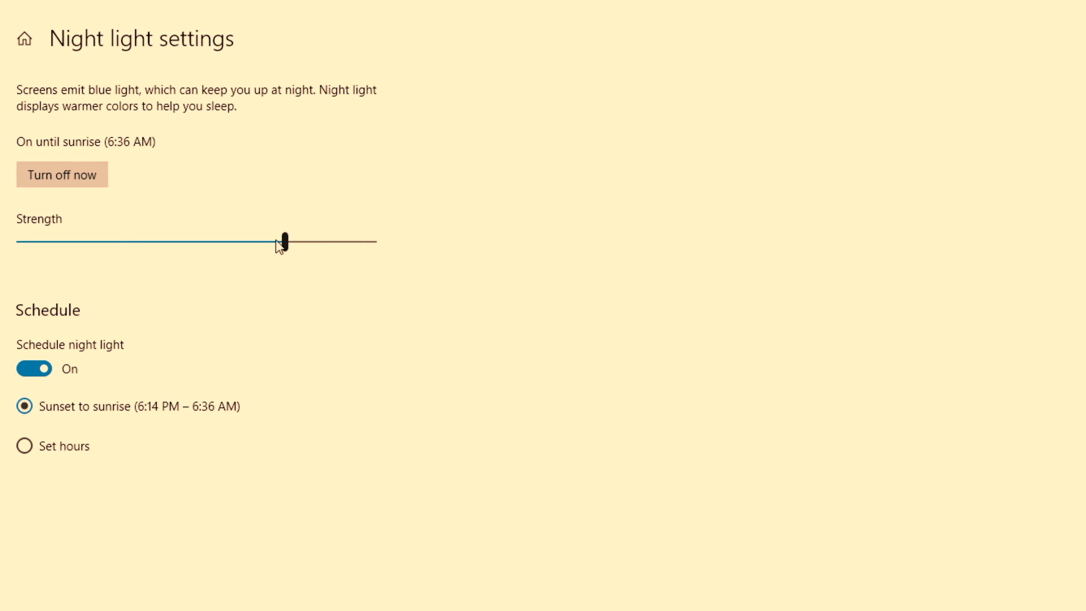
Step: Drag the Night light Strength slider down to 0
drag(279, 247, 239, 278)
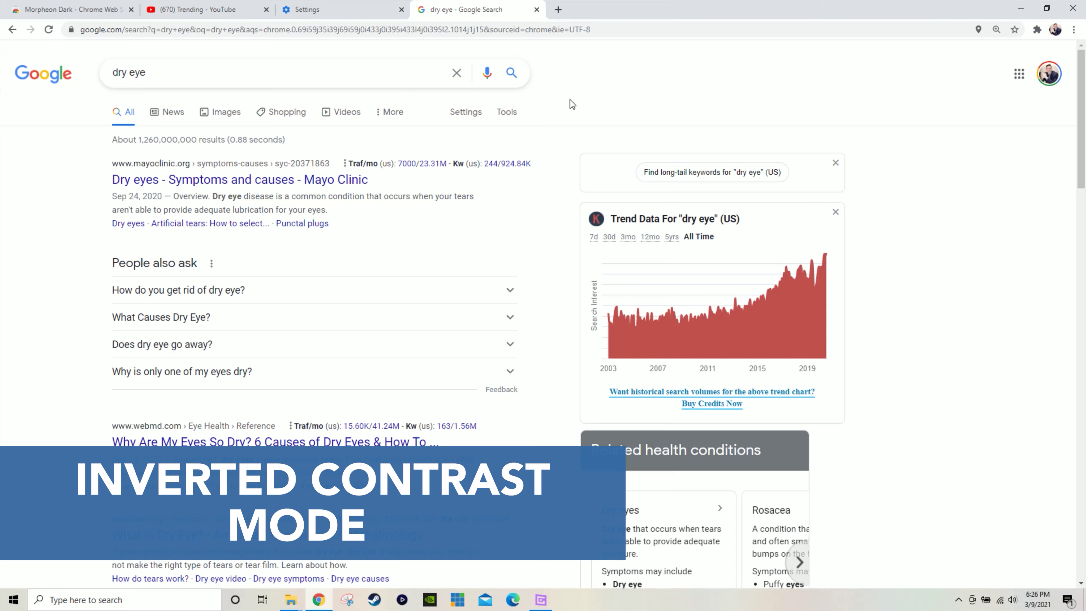
Step: Scroll through the 'dry eye' search results and back to the top
scroll(576, 149, down, 4)
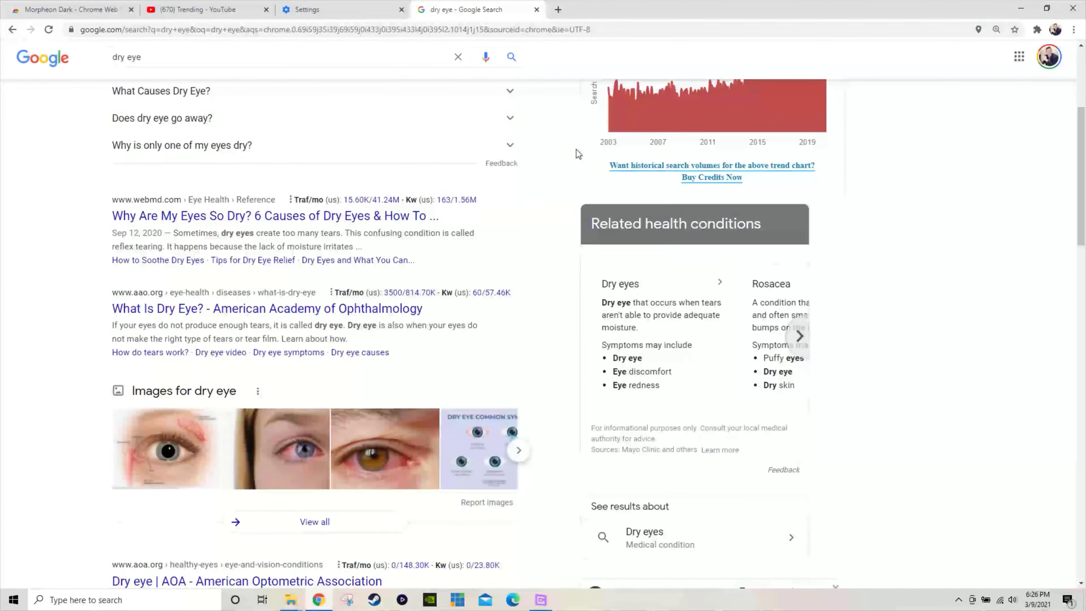
scroll(576, 150, up, 3)
scroll(575, 160, up, 1)
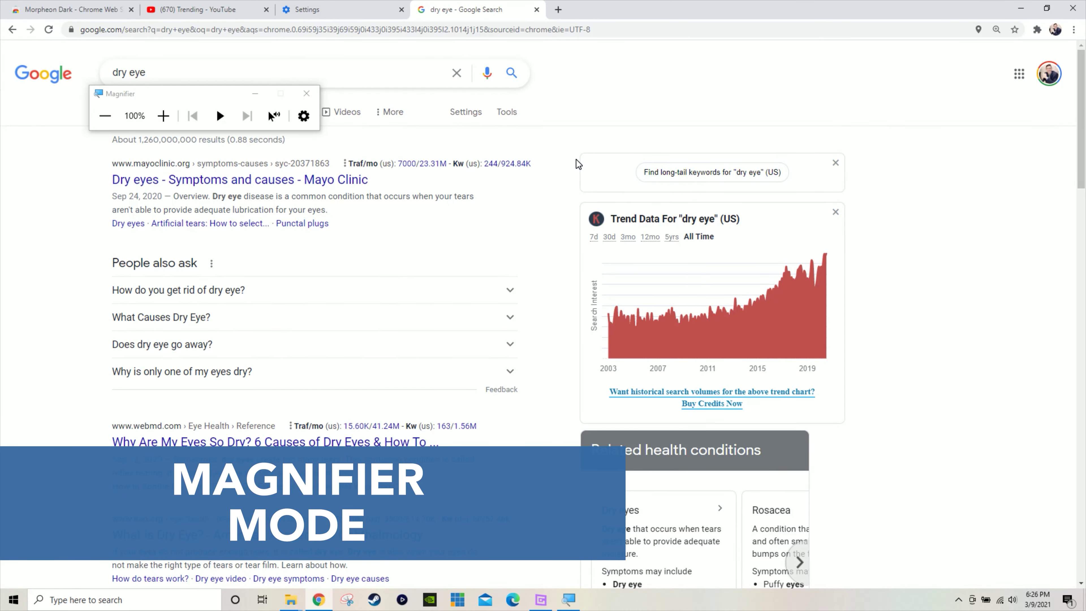
Step: Zoom Magnifier up to 300%, then back down to 100%
click(162, 115)
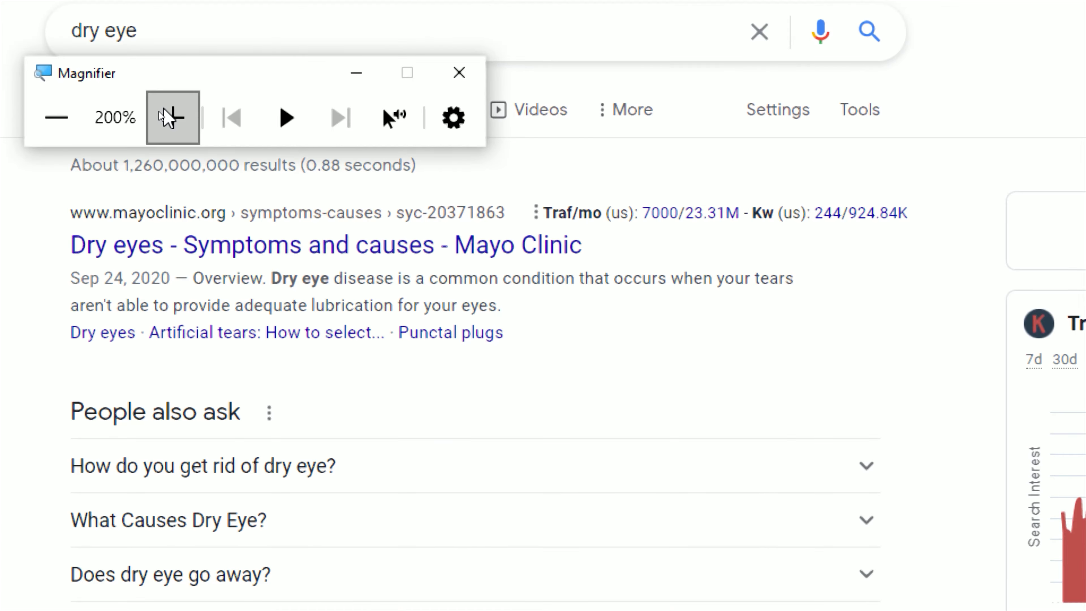
click(167, 117)
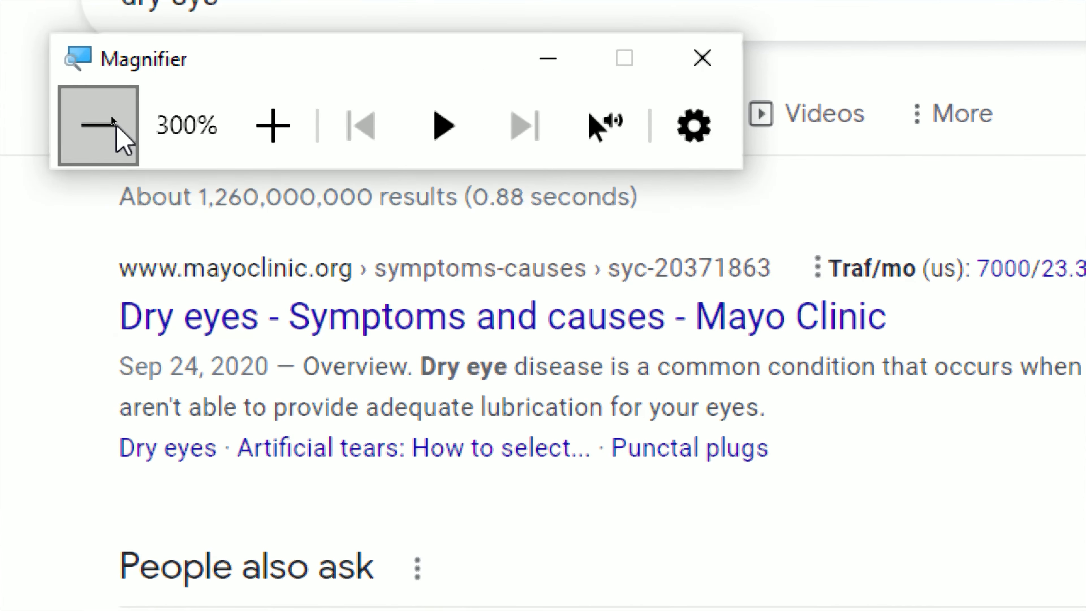
click(115, 128)
click(112, 129)
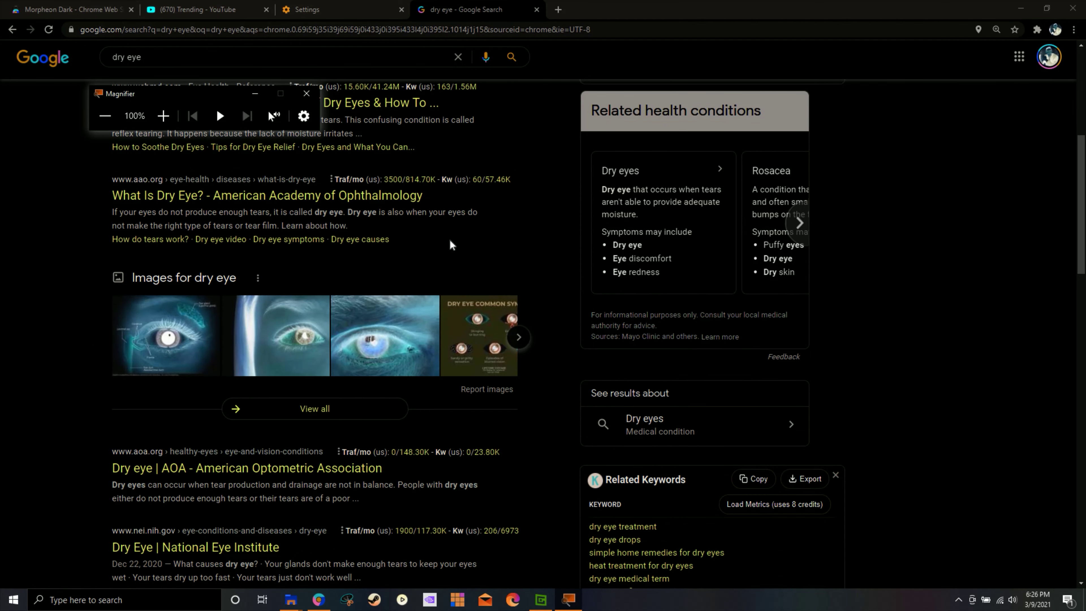
Step: Turn Magnifier's colour inversion off with Ctrl+Alt+I
scroll(449, 245, down, 7)
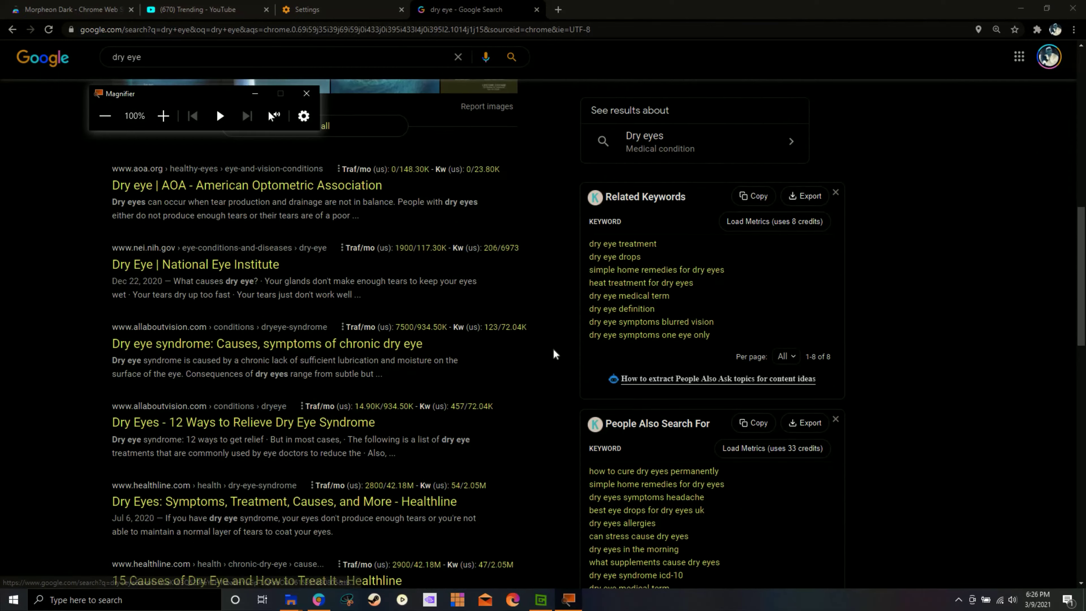
scroll(553, 349, up, 12)
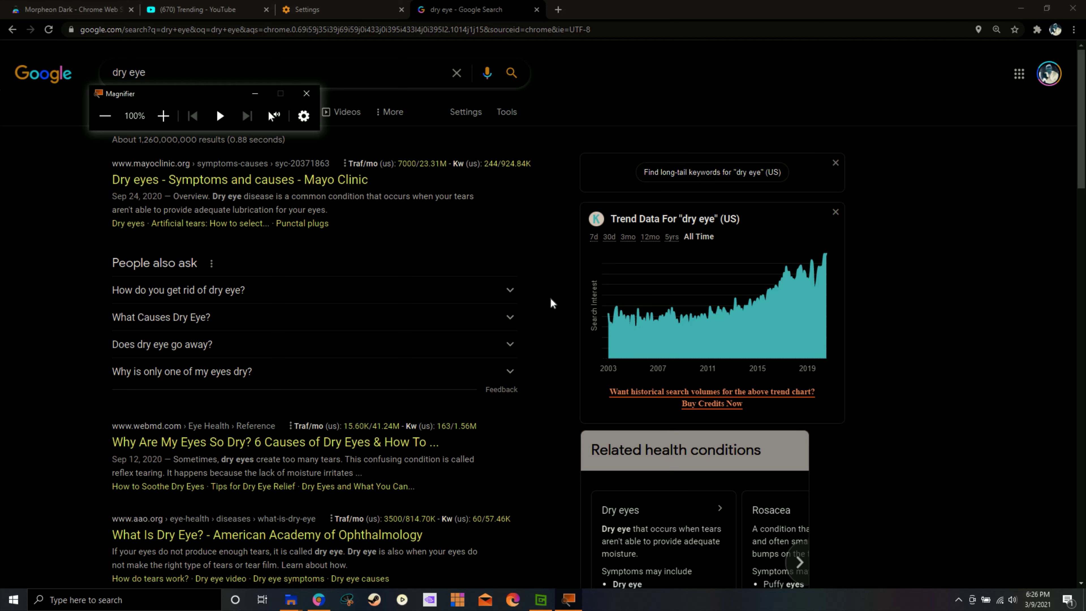
key(ctrl+alt+i)
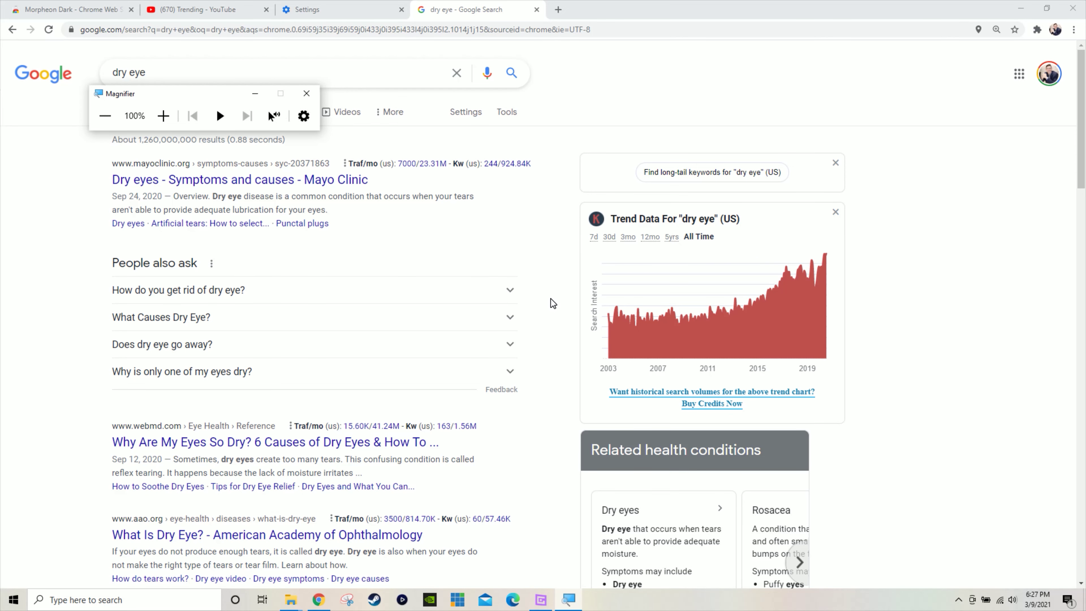